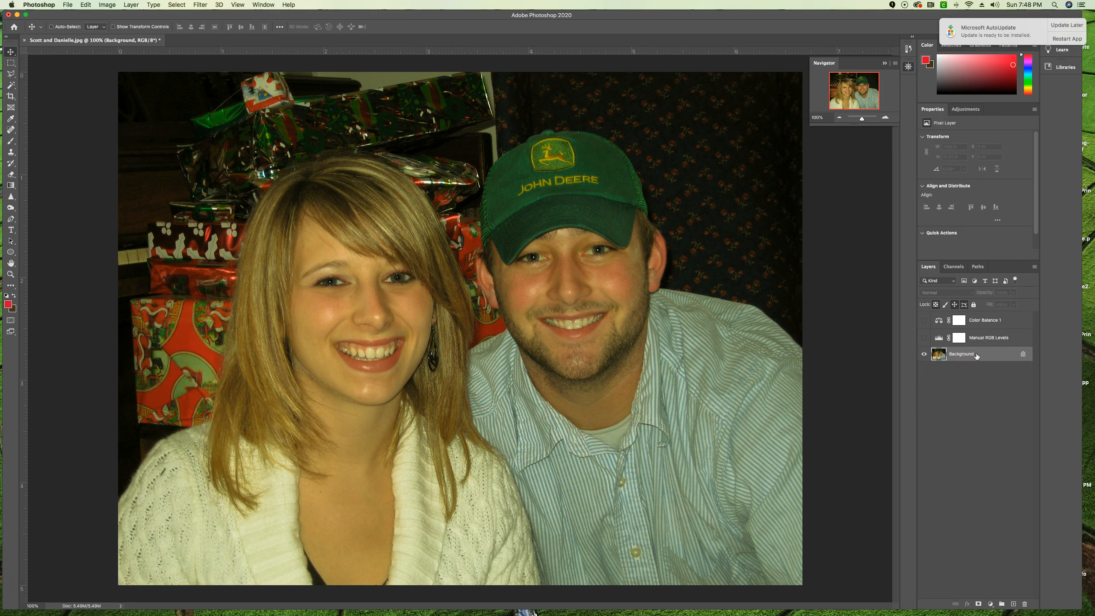
Add a Levels adjustment layer above the Background and rename it Eyedropper Levels
left_click(990, 604)
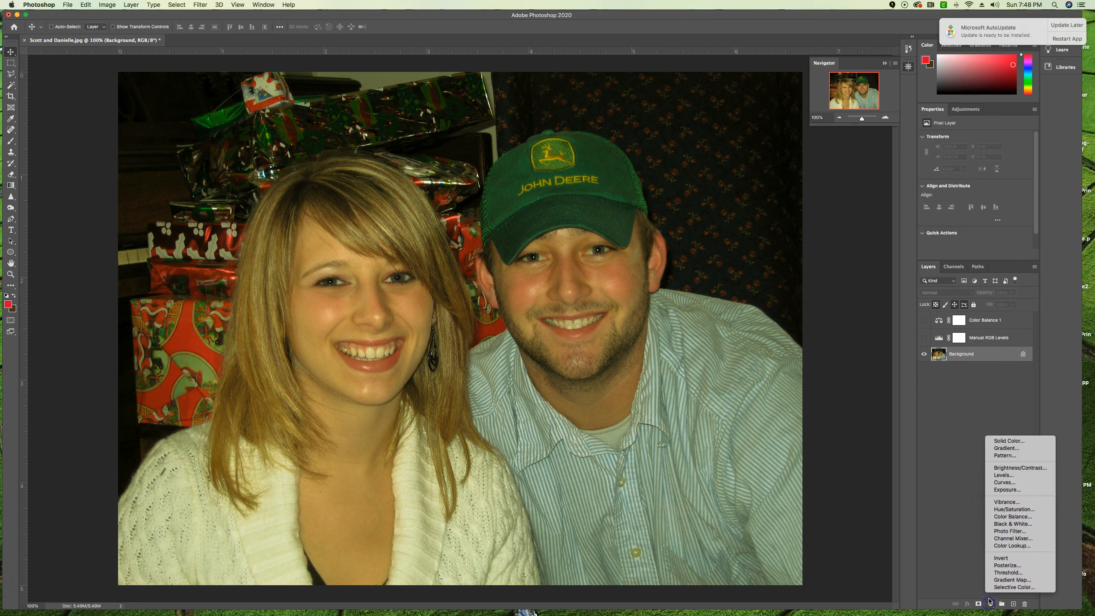
left_click(1001, 544)
left_click(1019, 476)
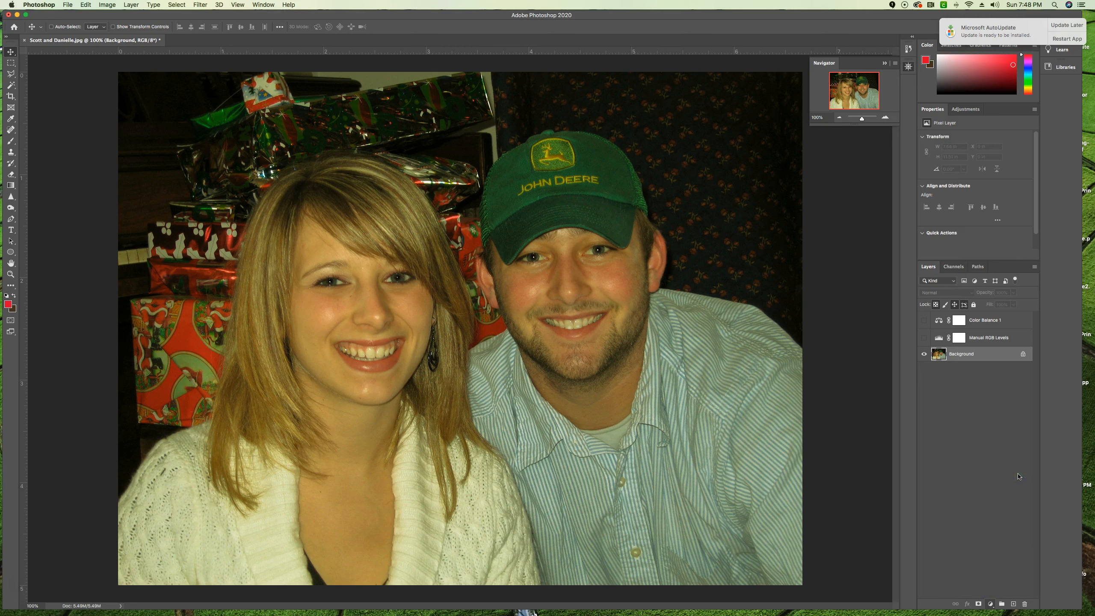
double_click(974, 354)
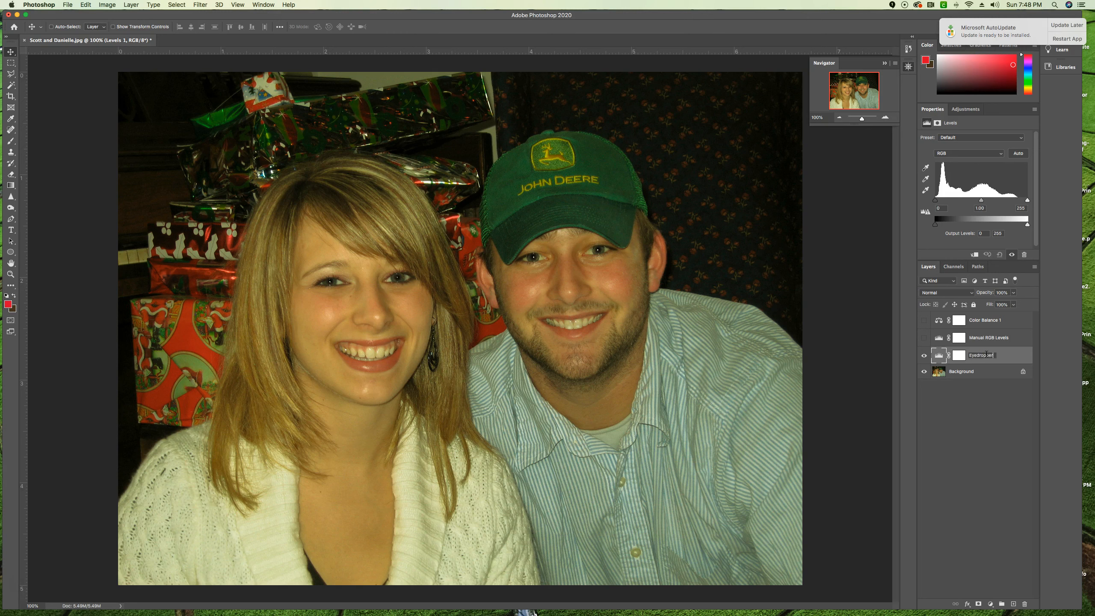
key("Return")
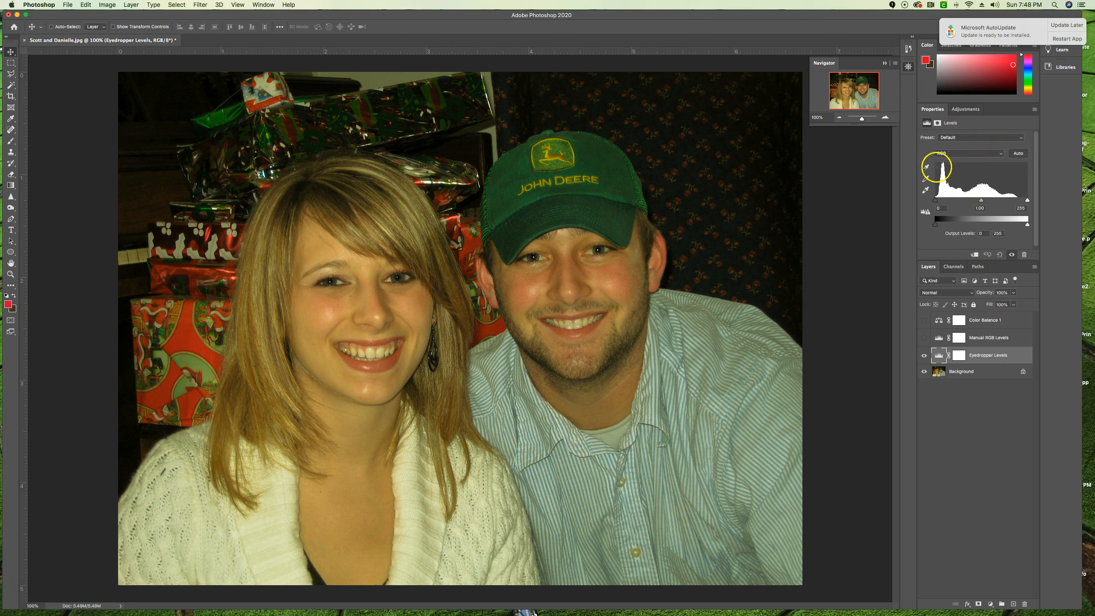
left_click(925, 178)
left_click(925, 167)
left_click(925, 190)
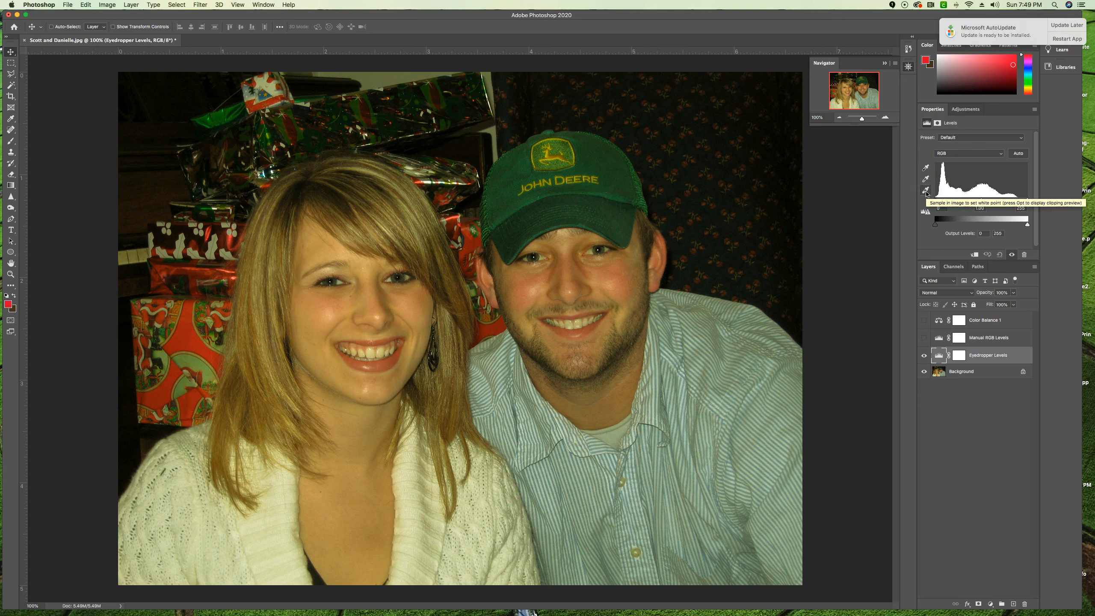
left_click(925, 178)
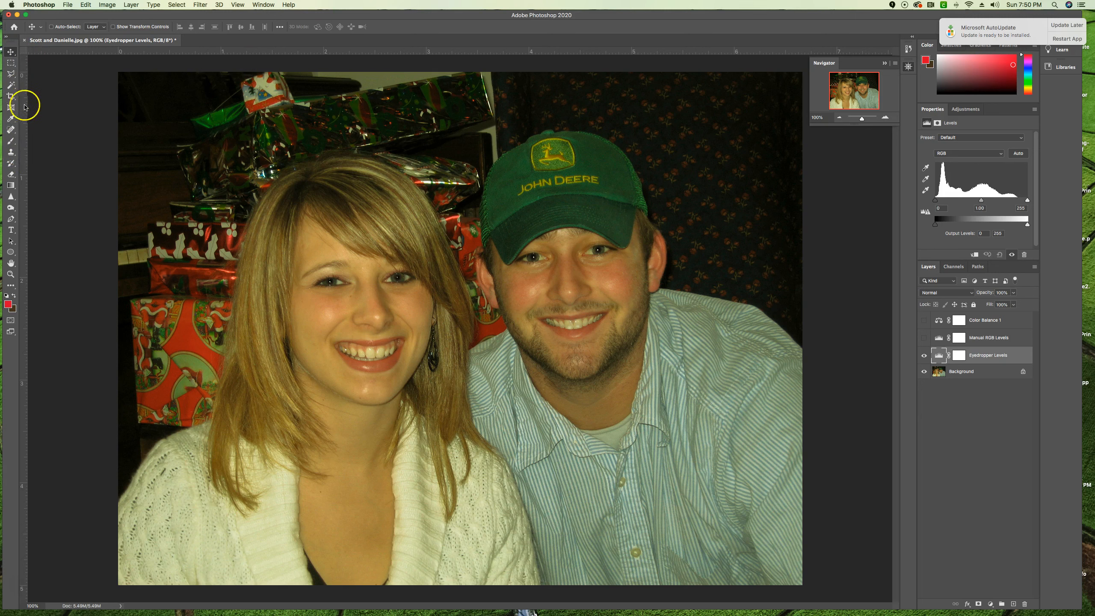
Show the Info readout and place a Color Sampler point on the undershirt visible at the man's collar
left_click(13, 121)
left_click_drag(14, 122, 41, 134)
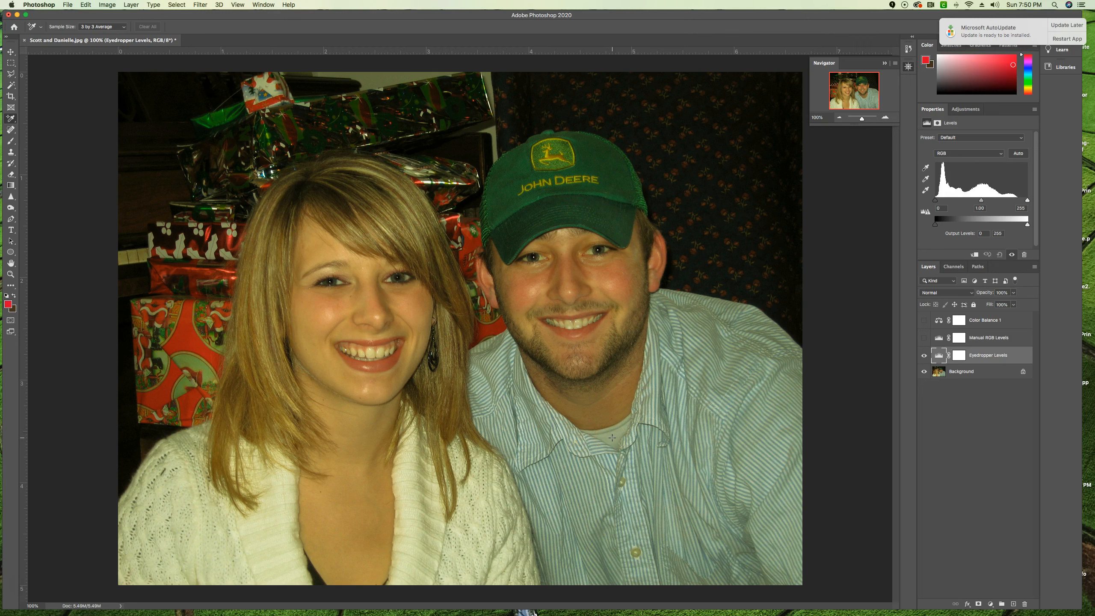
key("F8")
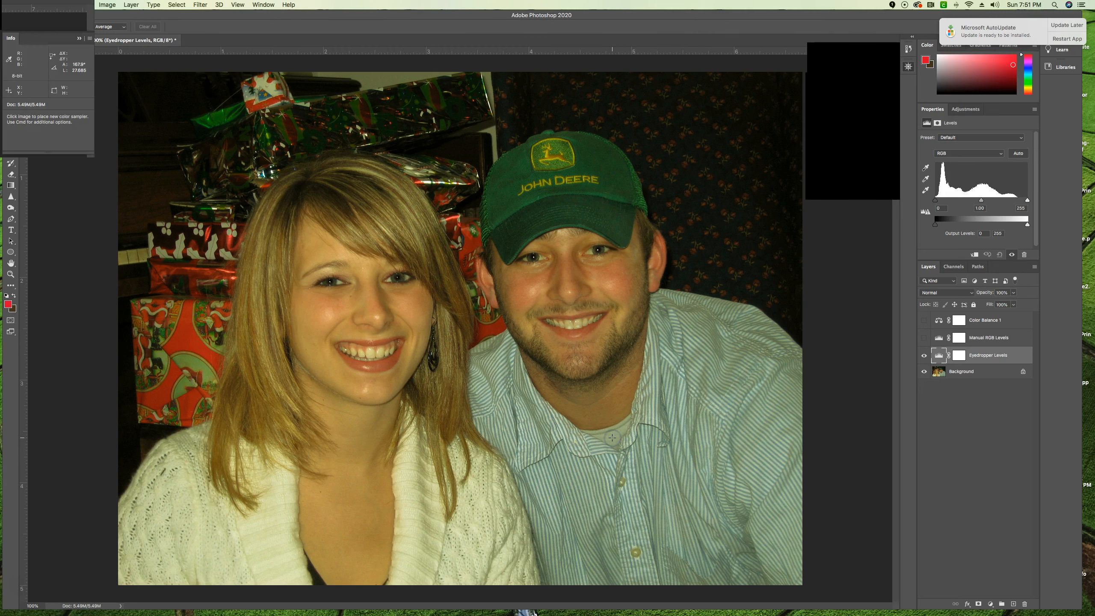
left_click(611, 438)
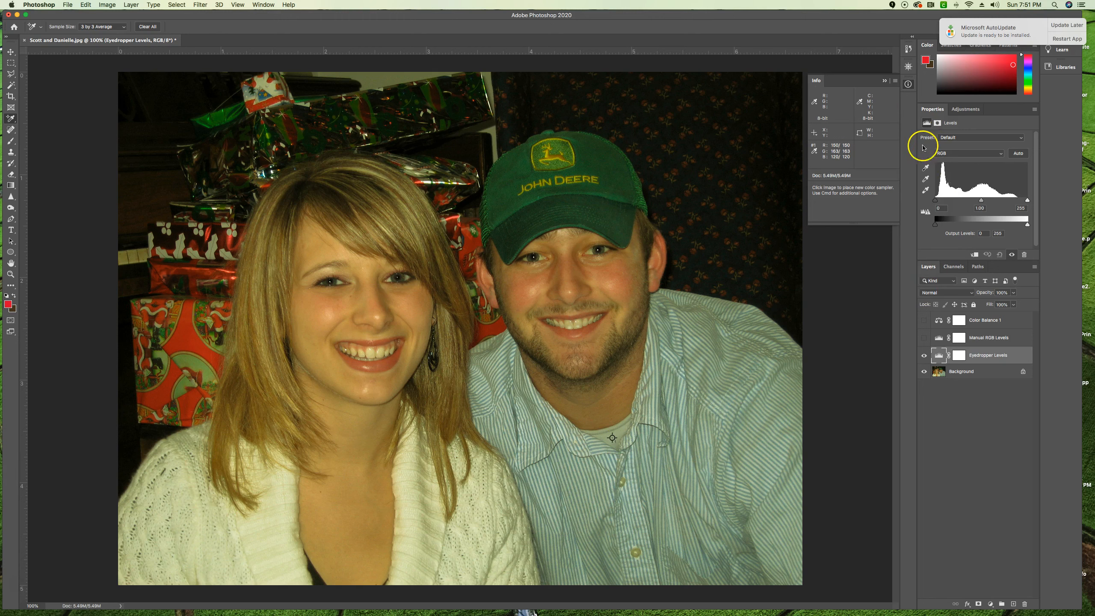
Try setting the Levels gray point at the undershirt sampler and the black point in the dark gap between the gifts and the cap
left_click(925, 179)
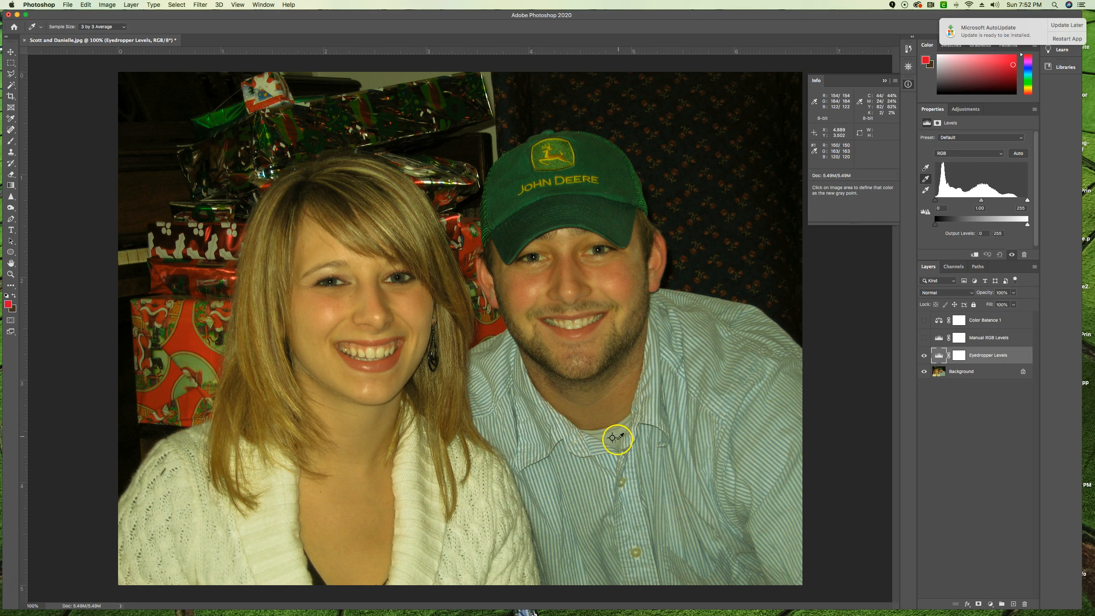
left_click(612, 438)
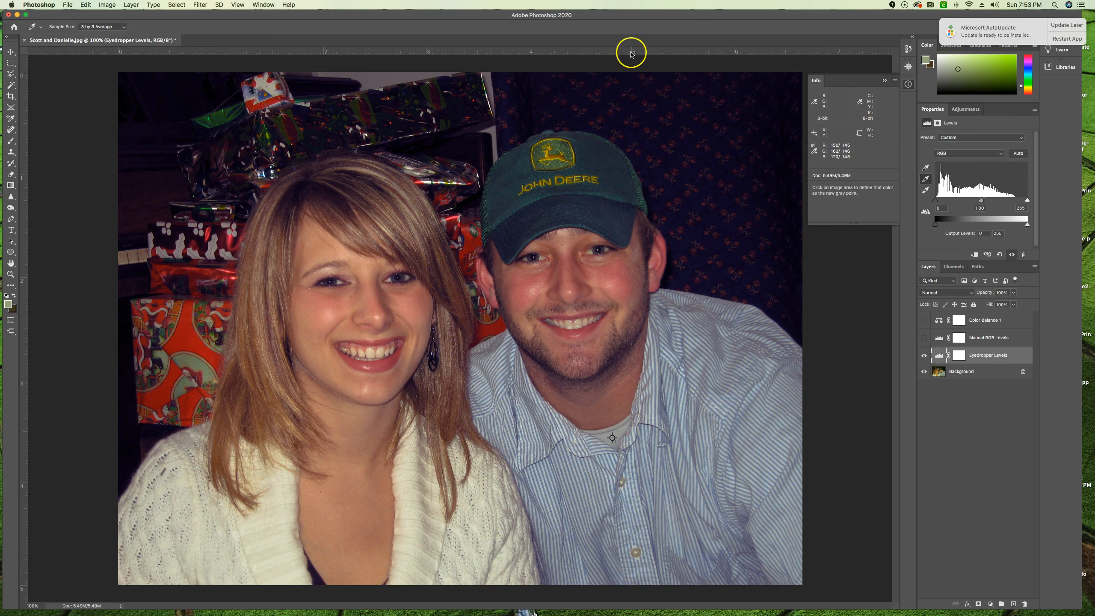
left_click(926, 177)
left_click(925, 169)
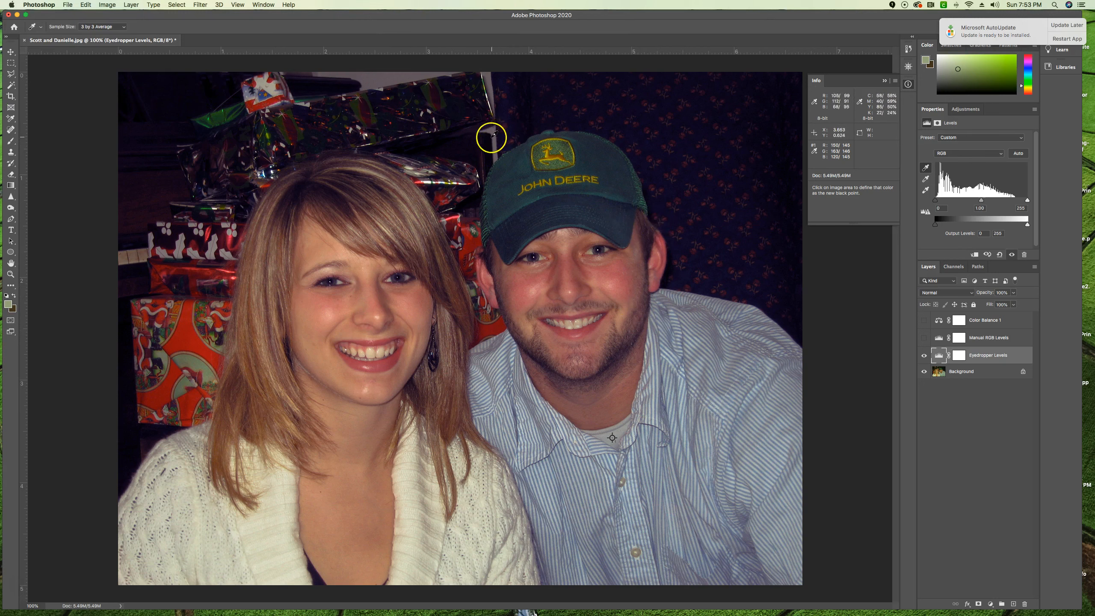
left_click(492, 152)
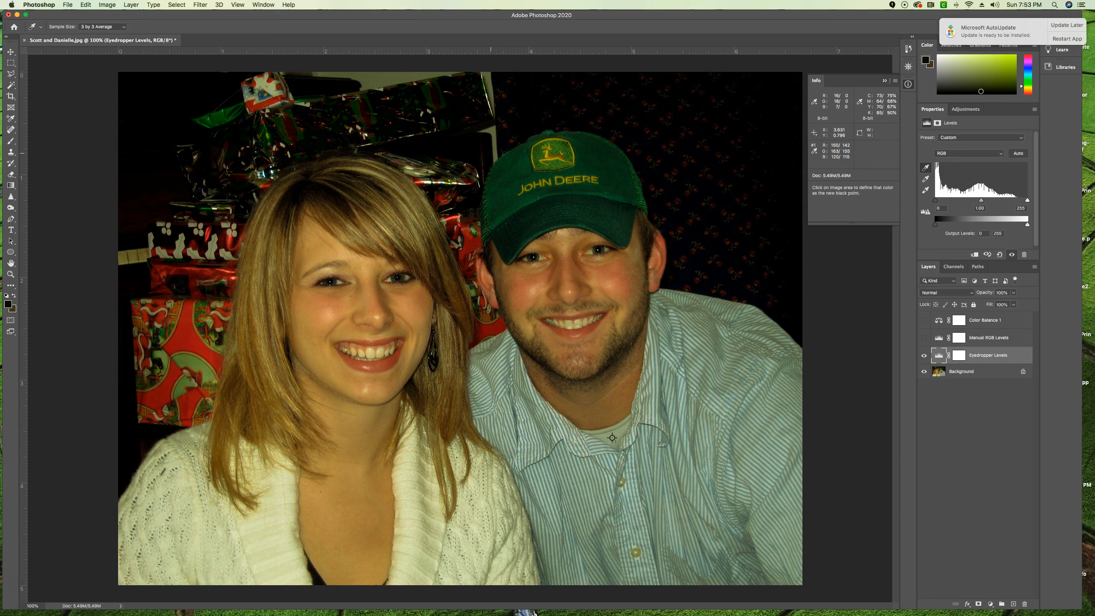
Try Levels white points on the small top gift, the woman's sweater and her eye, and reset the adjustment to its defaults
left_click(925, 190)
left_click(272, 86)
left_click(276, 88)
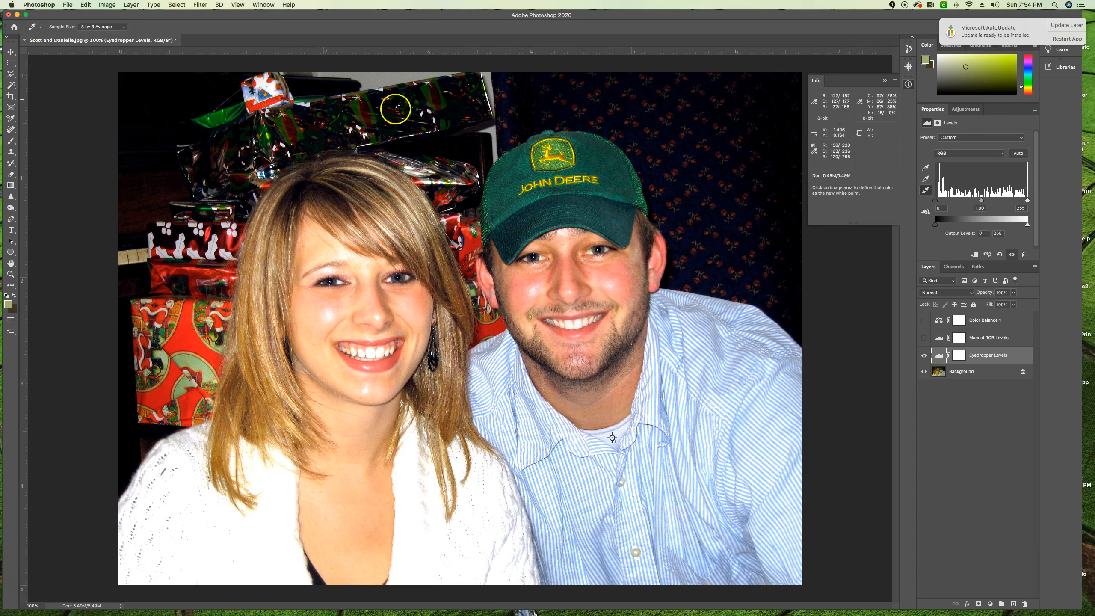
left_click(429, 504)
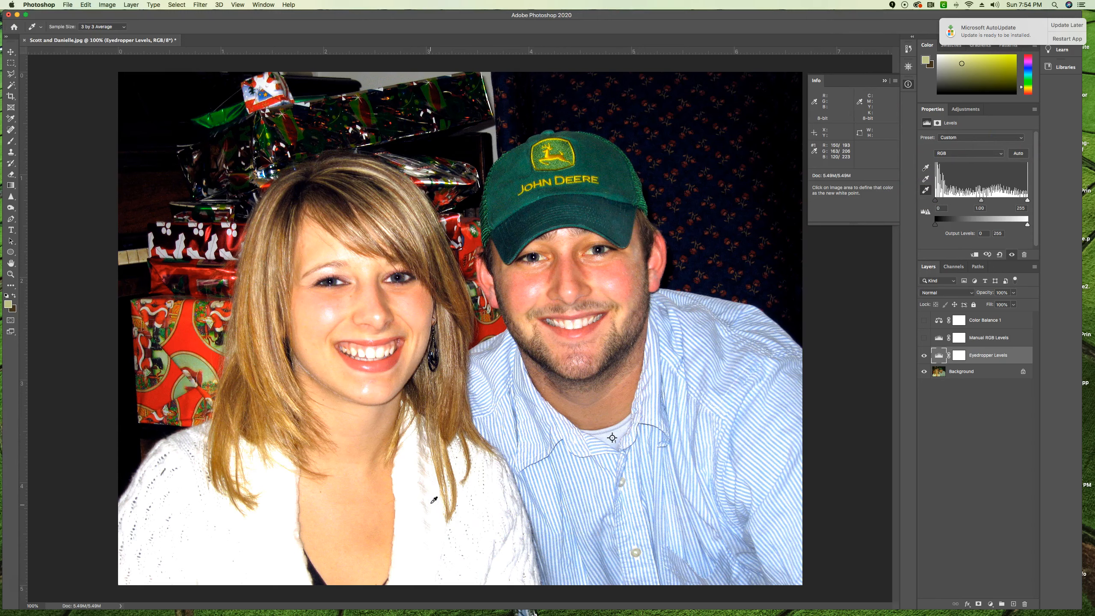
left_click(434, 499)
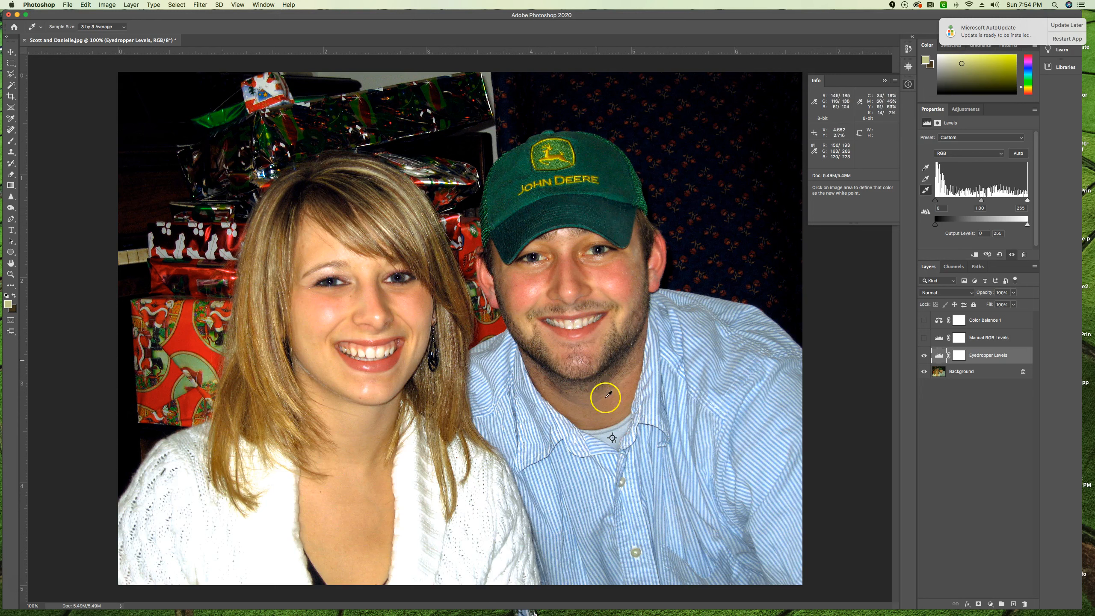
left_click(340, 281)
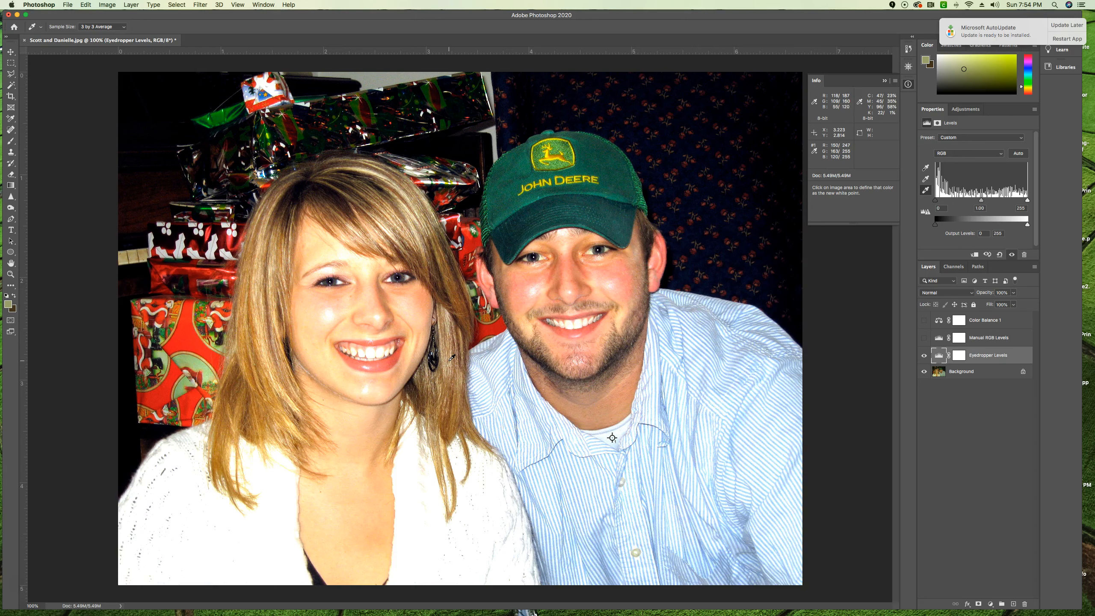
left_click(999, 254)
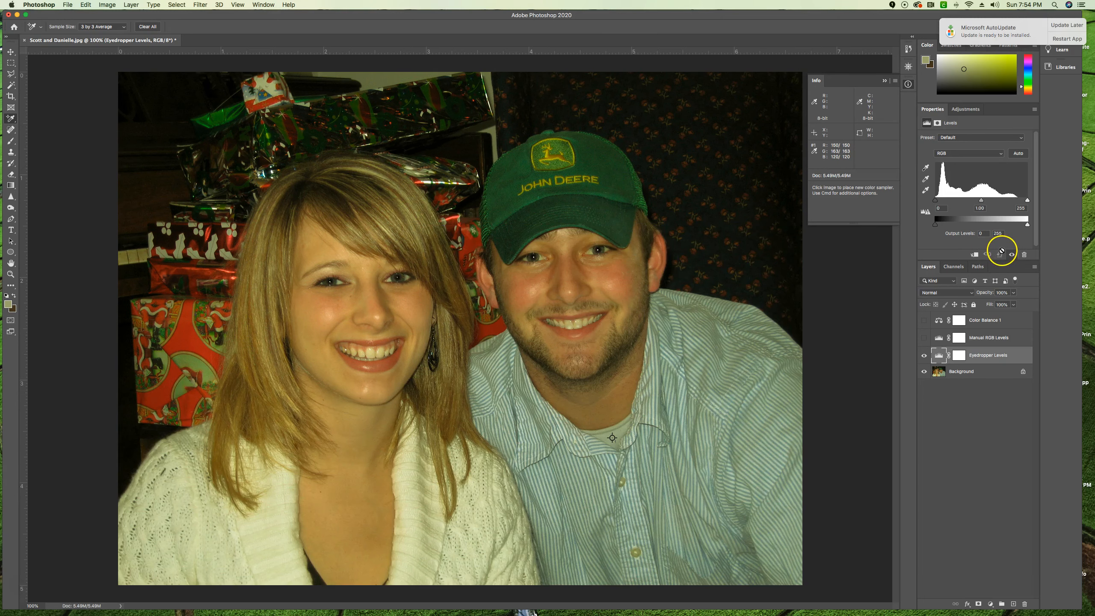
Set the Levels gray point at the undershirt sampler and the black point in the dark area above the piano keys
left_click(926, 178)
left_click(612, 438)
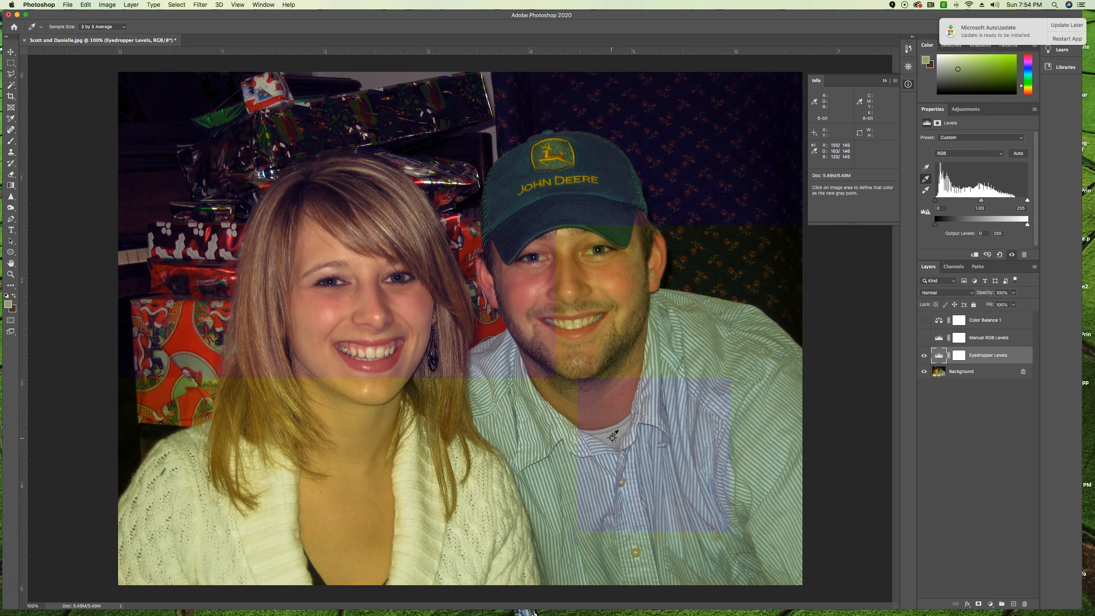
left_click(612, 437)
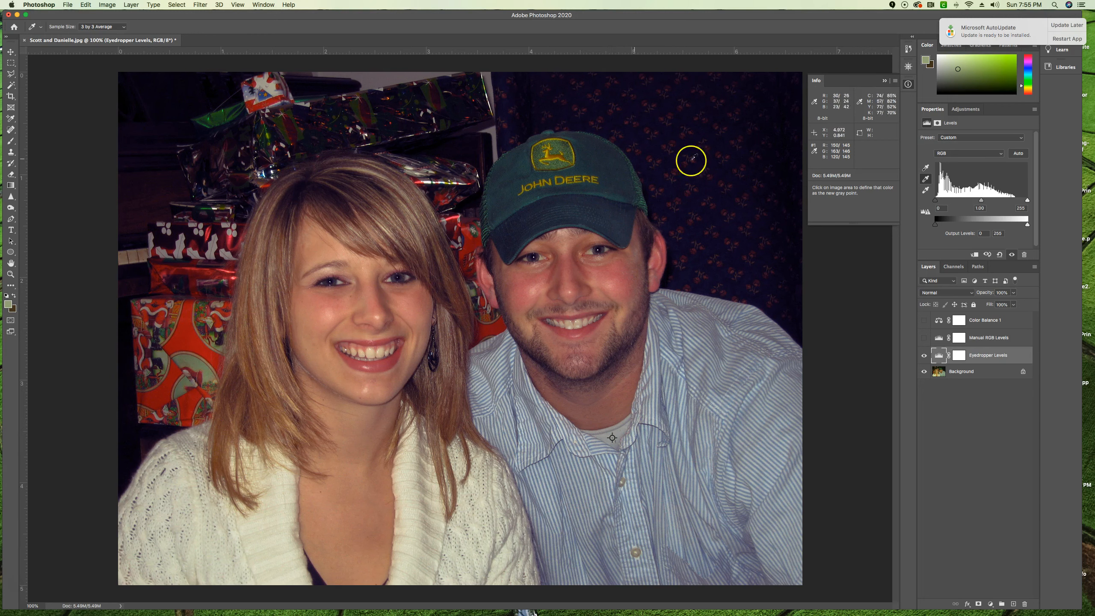
left_click(926, 168)
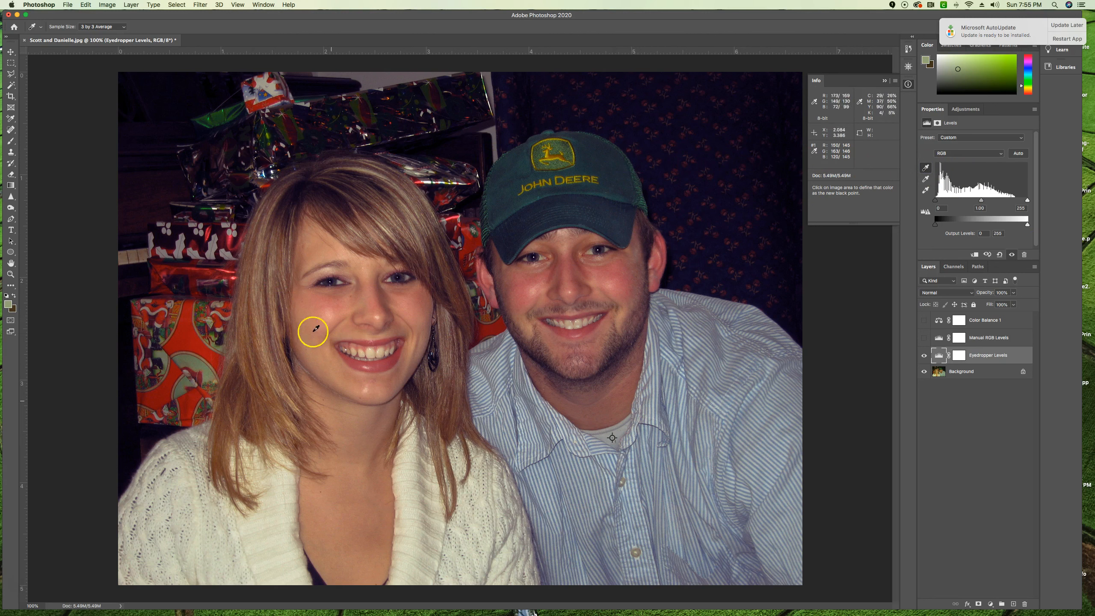
left_click(145, 243)
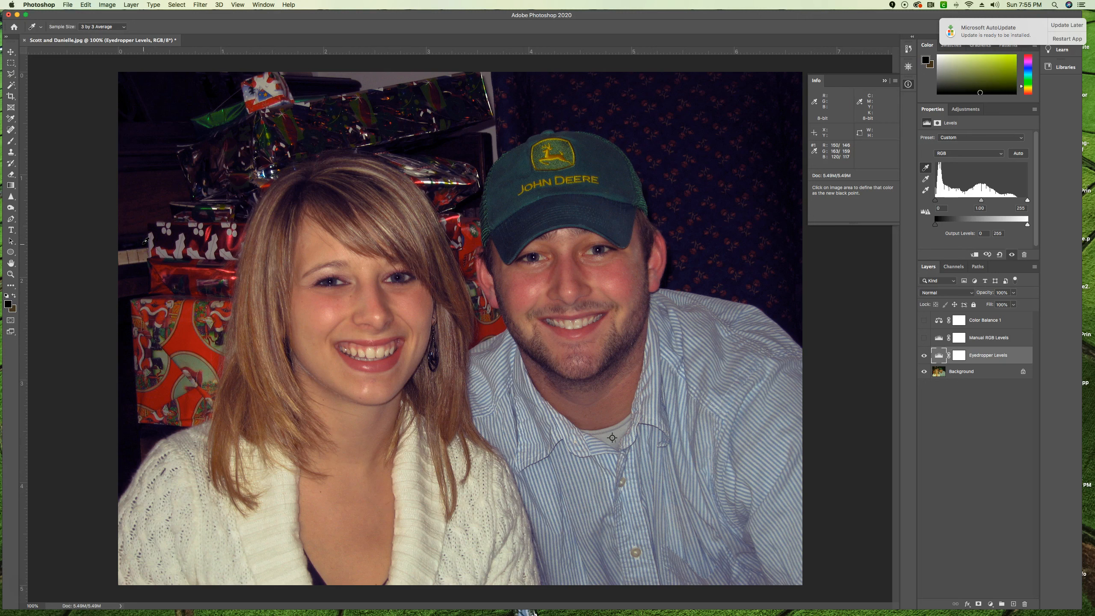
left_click(145, 243)
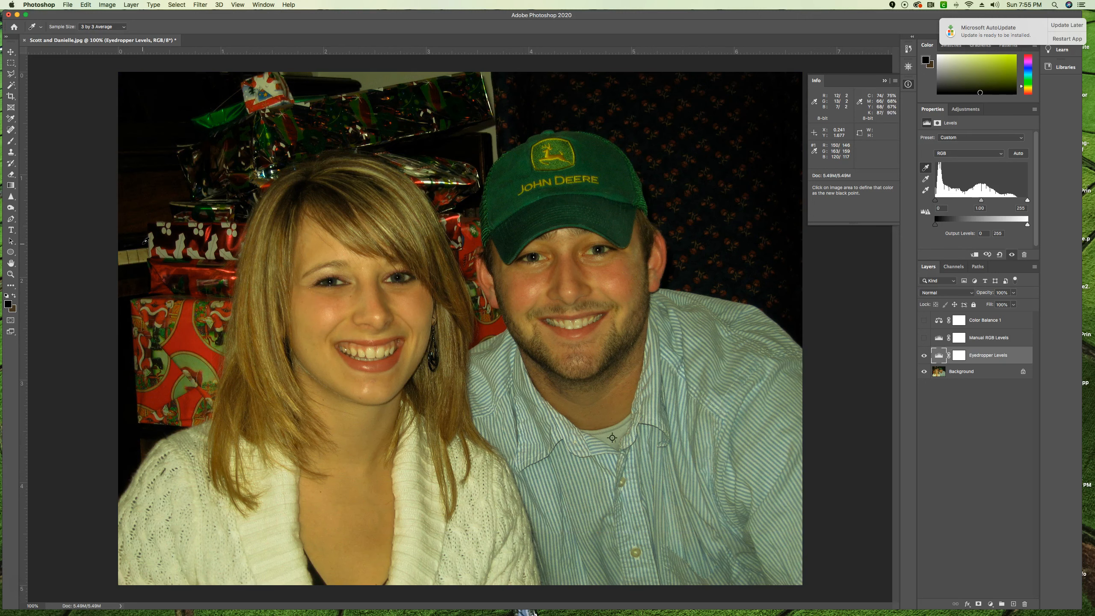
Set the Levels white point on a bright area of the woman's white sweater
left_click(926, 190)
left_click(283, 542)
left_click(284, 539)
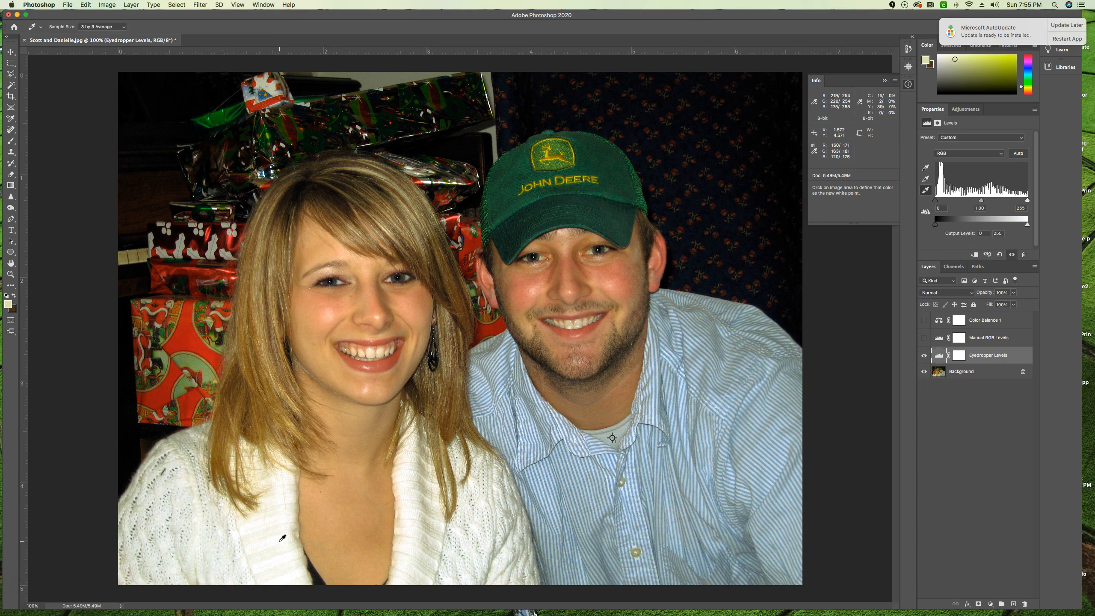
left_click(287, 538)
Open PuppyAndChild.jpg from the Chapter 4 folder in Downloads
left_click(69, 5)
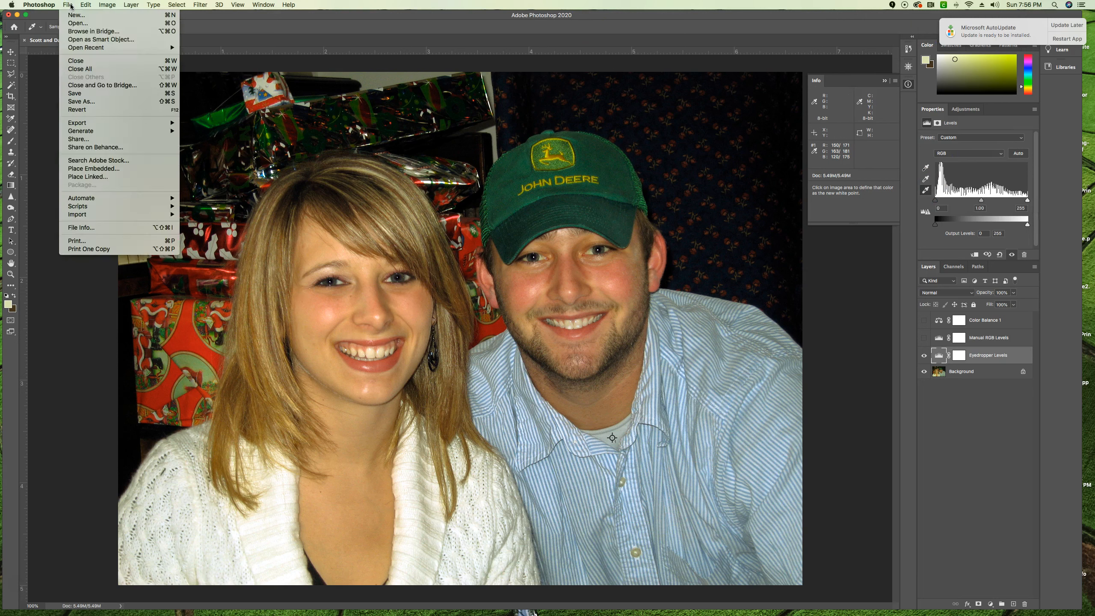
left_click(67, 23)
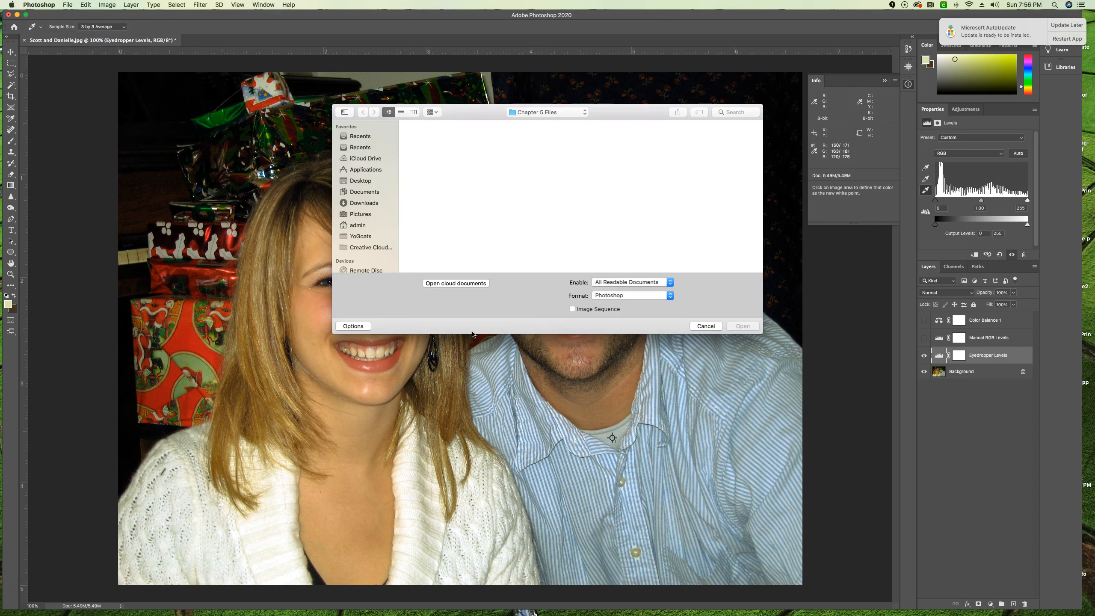
left_click(363, 183)
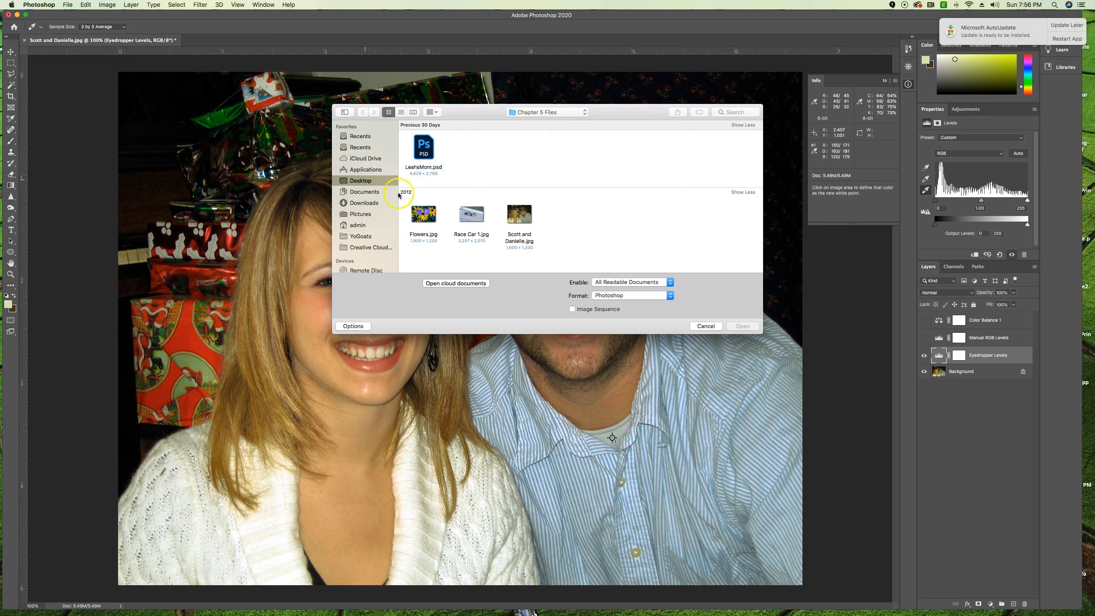
left_click(547, 135)
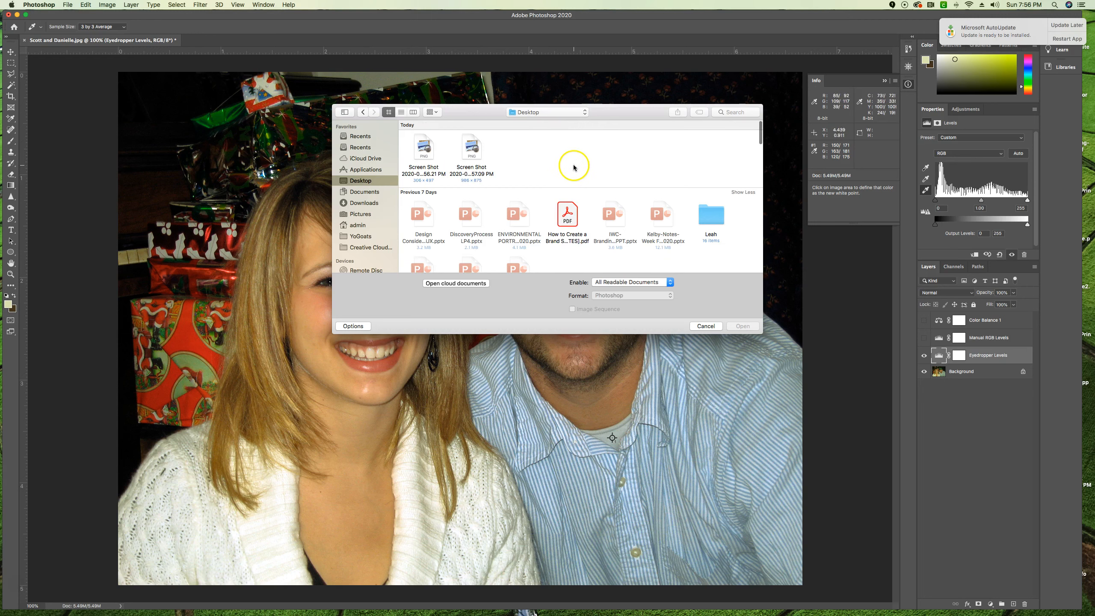
scroll(548, 168, "down", 2)
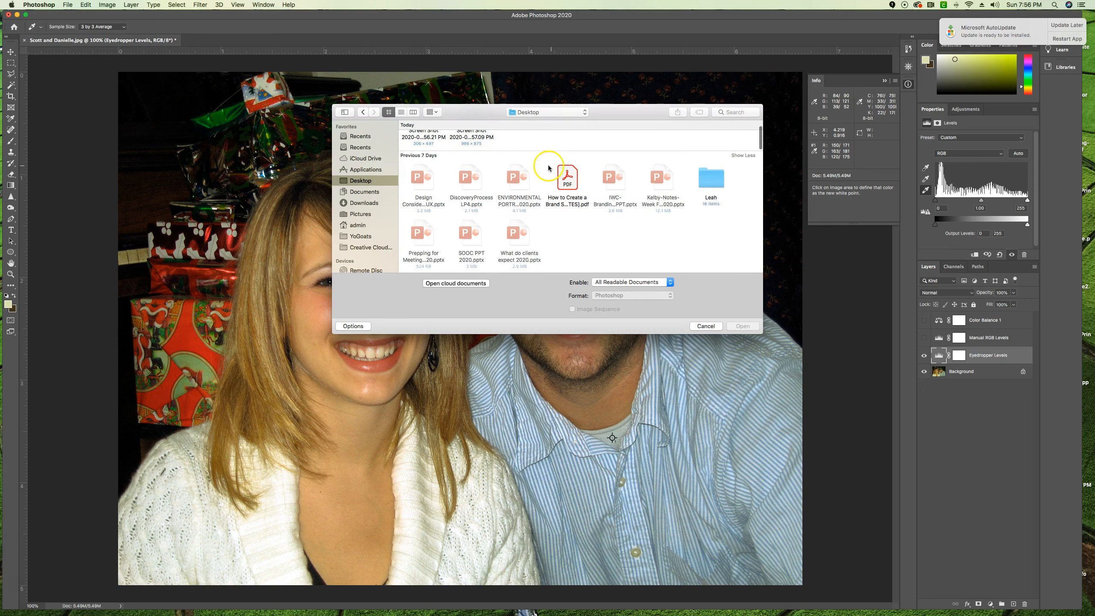
left_click(358, 202)
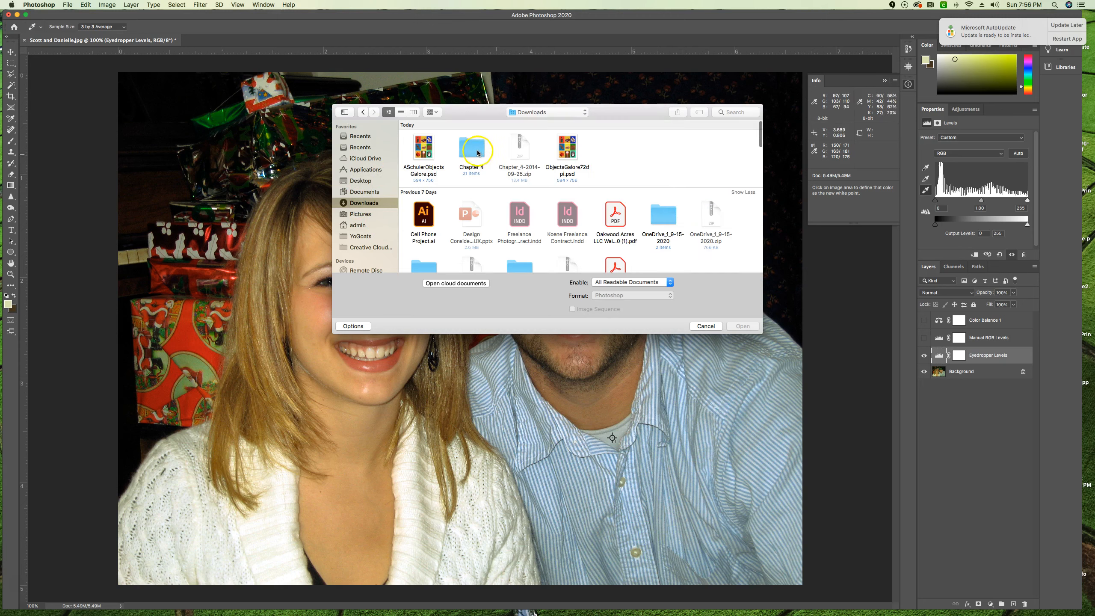
left_click(476, 151)
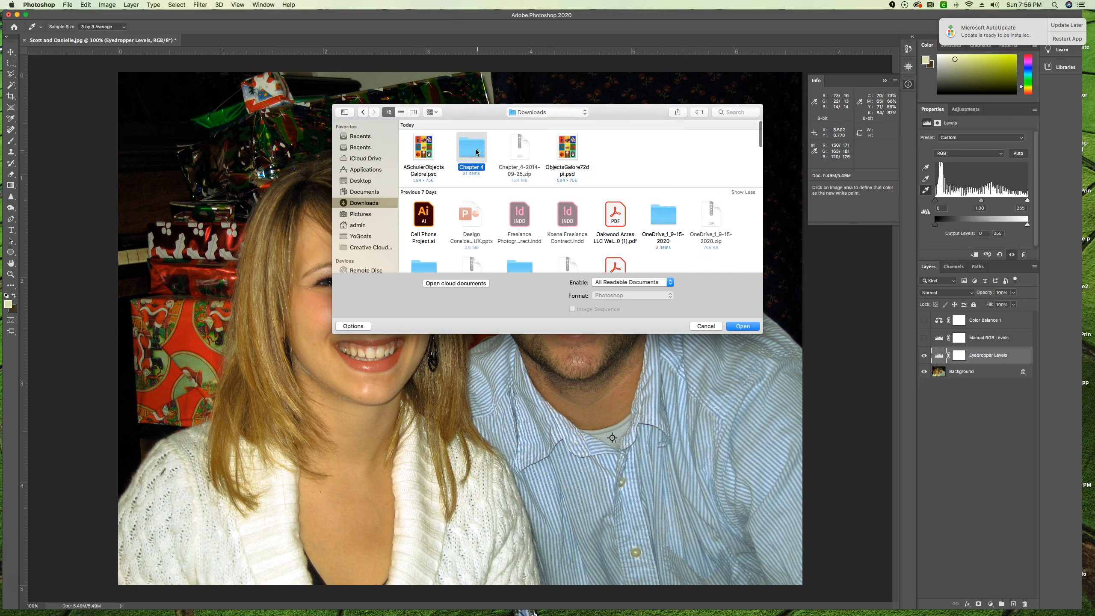
double_click(477, 152)
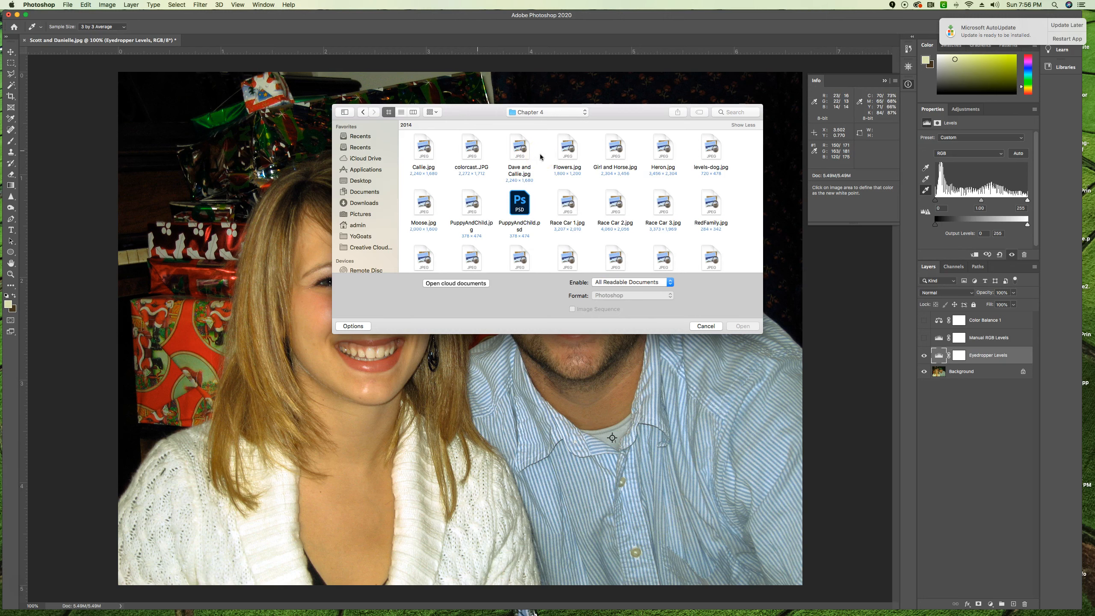
left_click(658, 177)
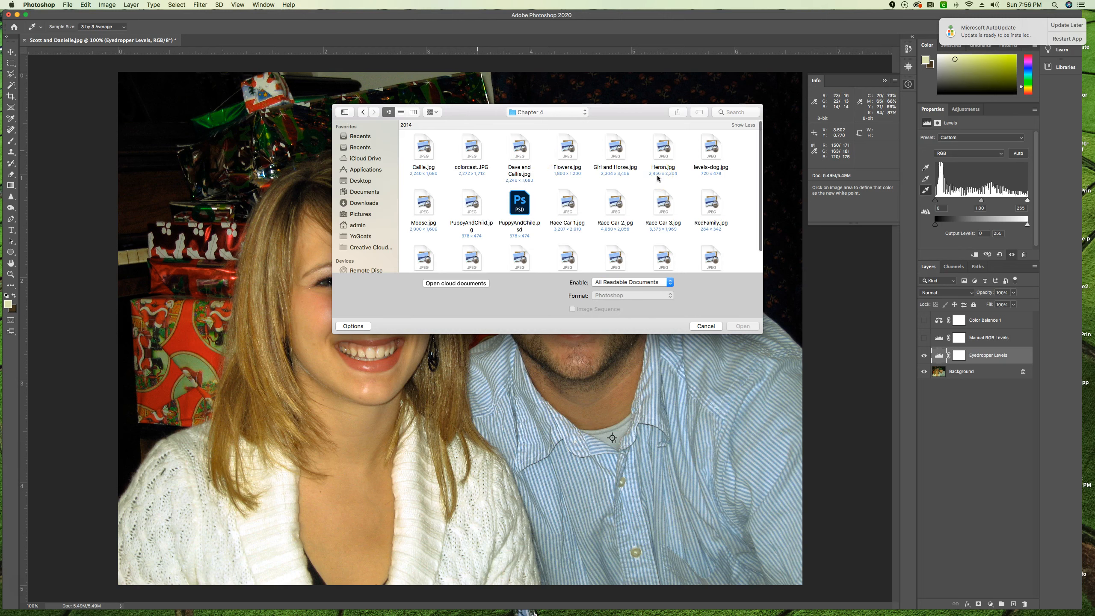
left_click(466, 199)
left_click(525, 225)
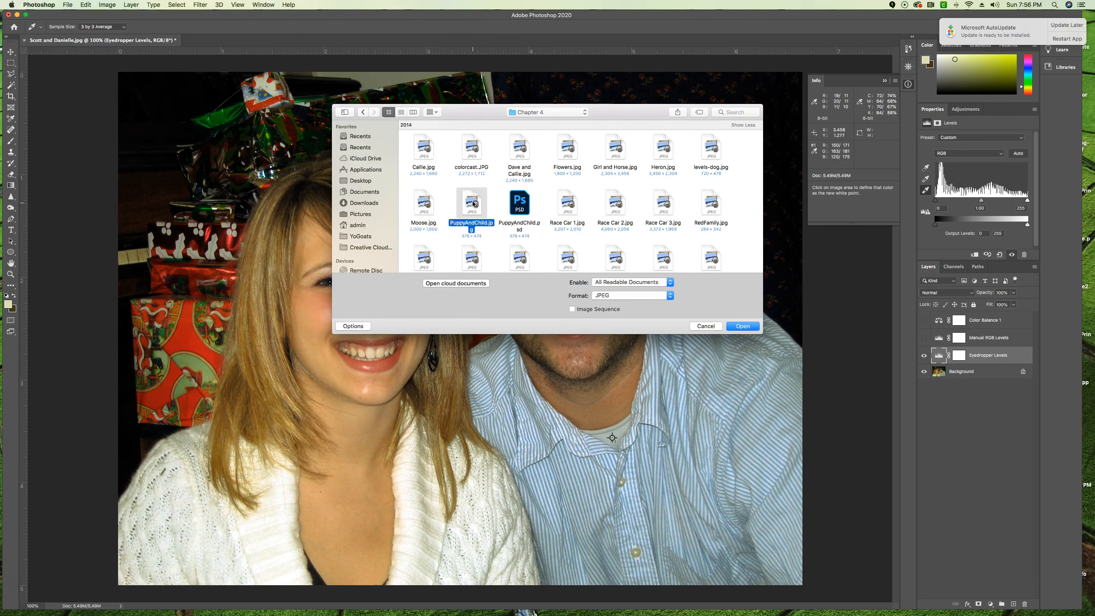
double_click(473, 204)
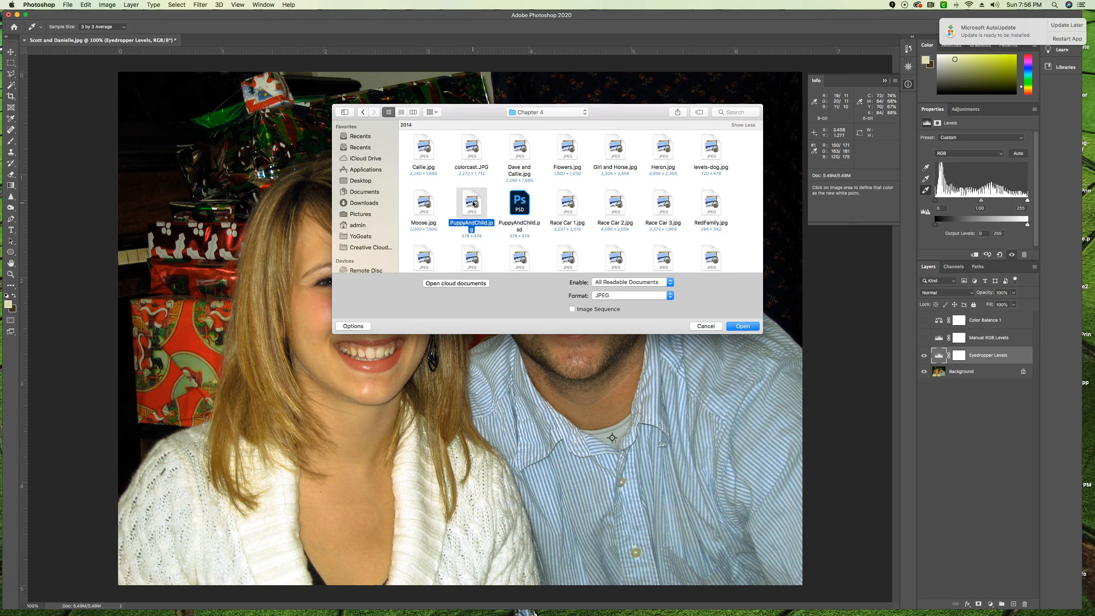